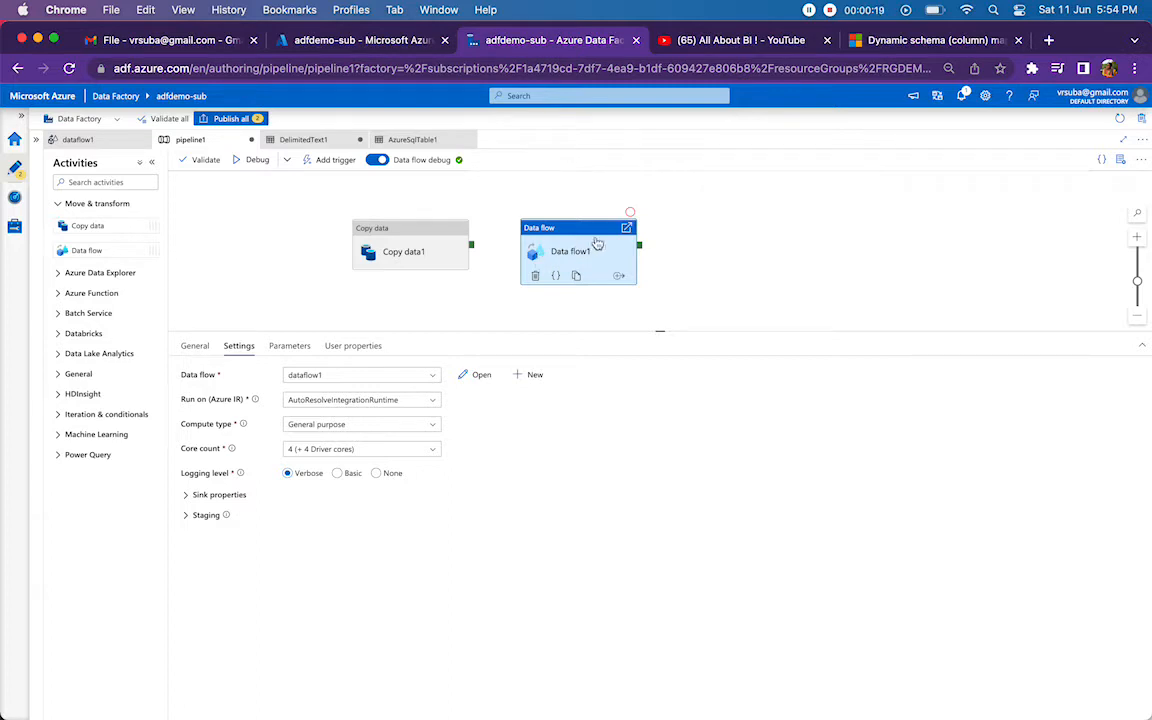
- Rearrange the Copy data1 and Data flow1 activities on the pipeline canvas with a wide gap between them
drag(537, 260, 726, 251)
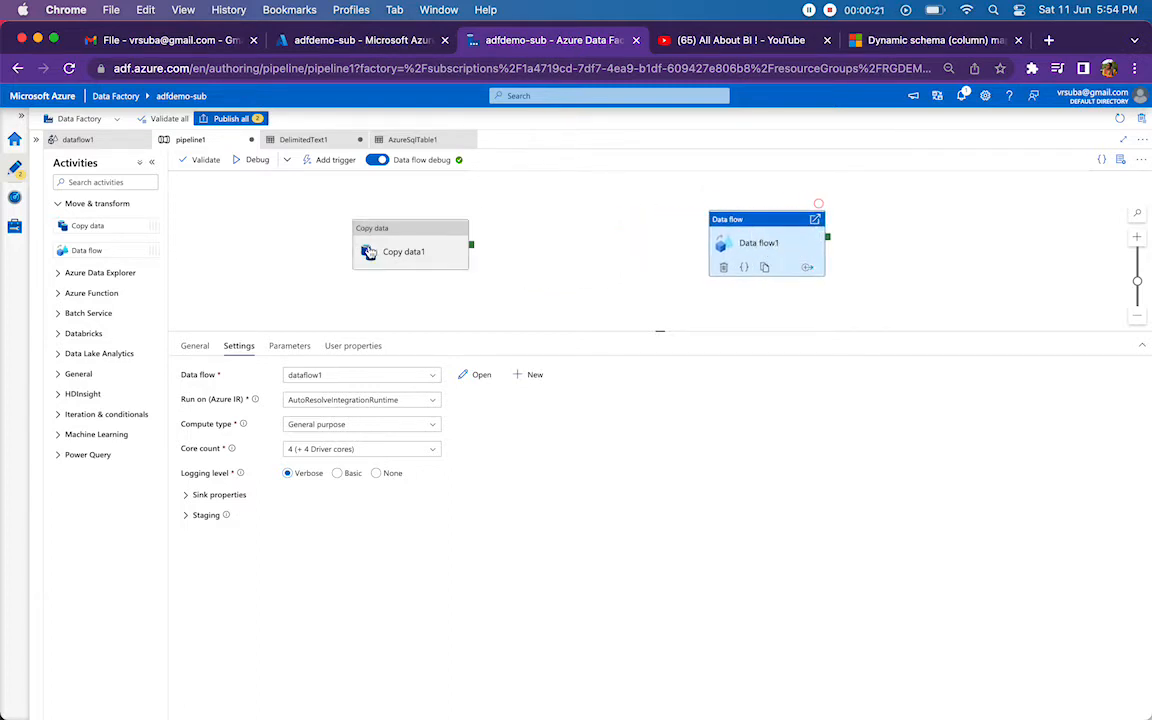
drag(366, 223, 472, 218)
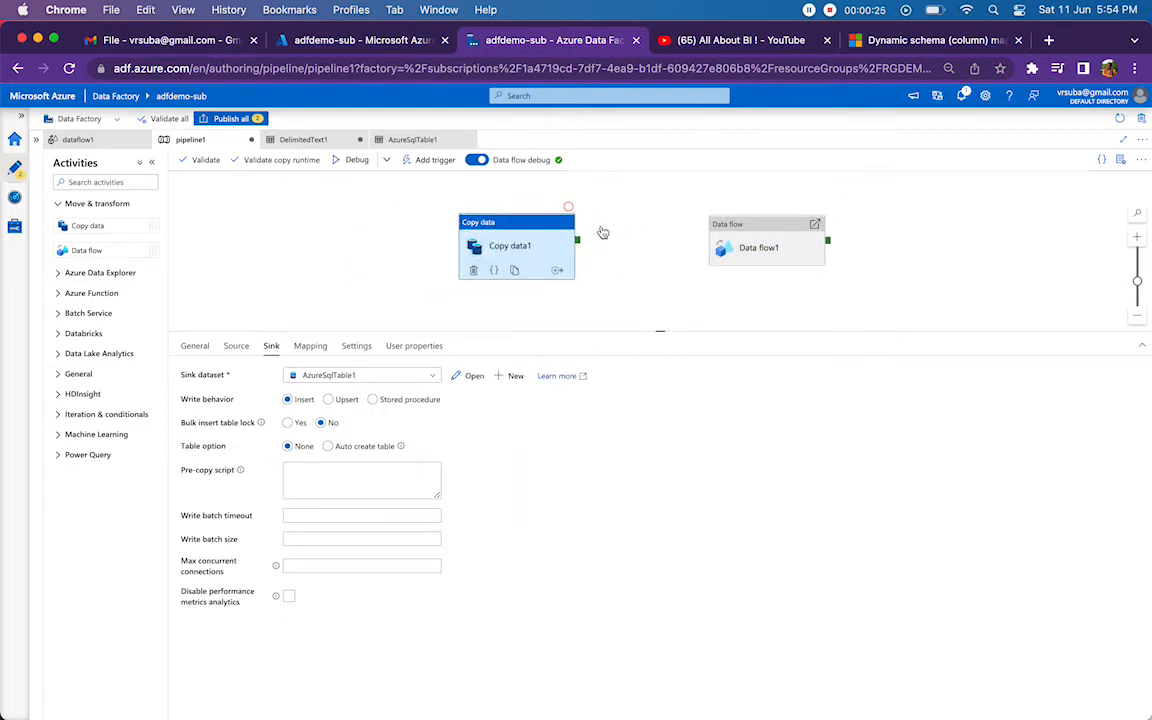
drag(729, 249, 705, 252)
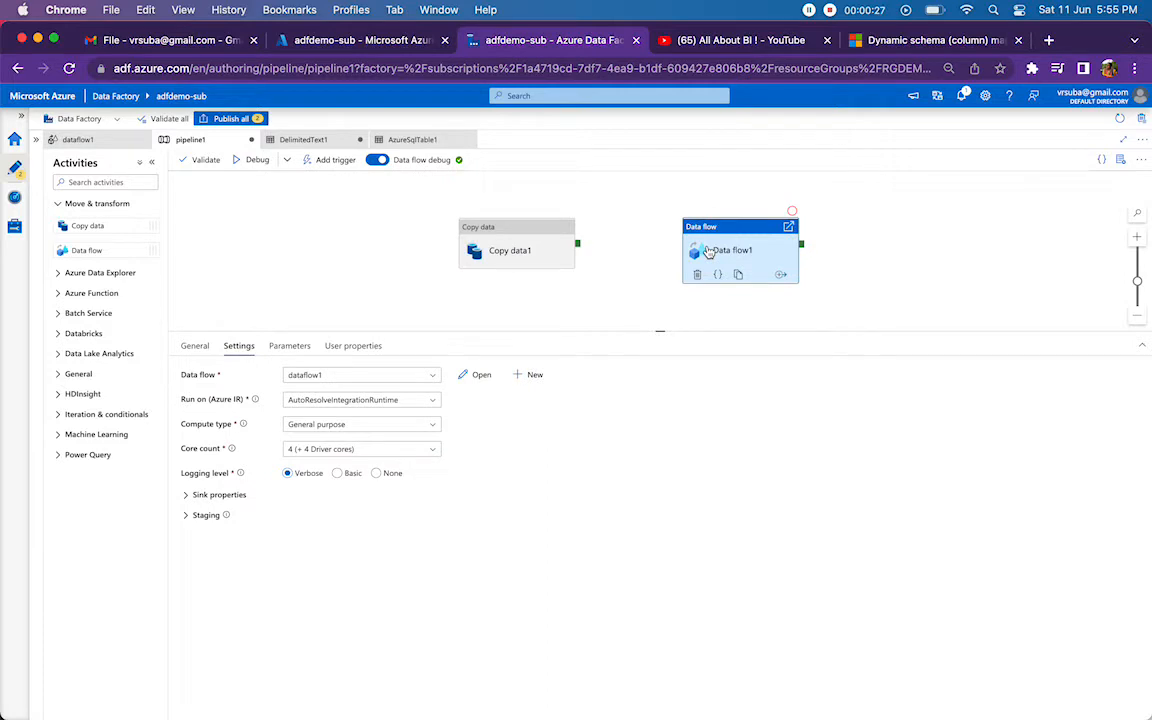
- Review the source, sink and column mapping settings of the Copy data1 activity
click(518, 228)
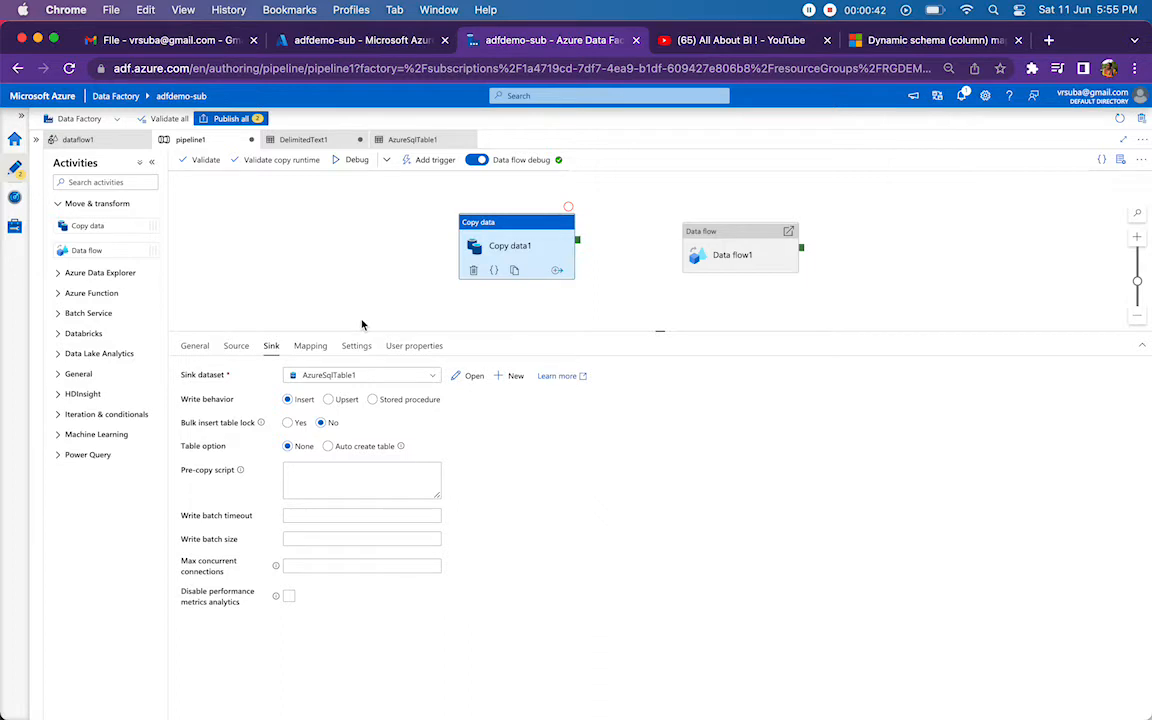
click(308, 345)
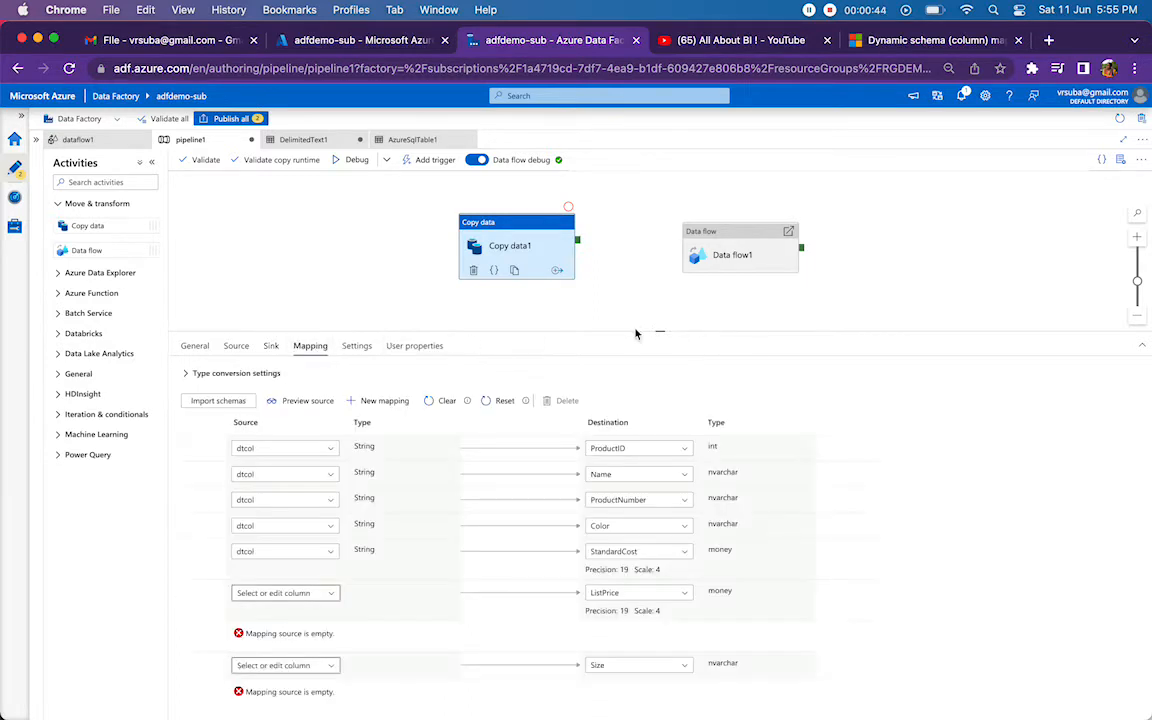
click(236, 345)
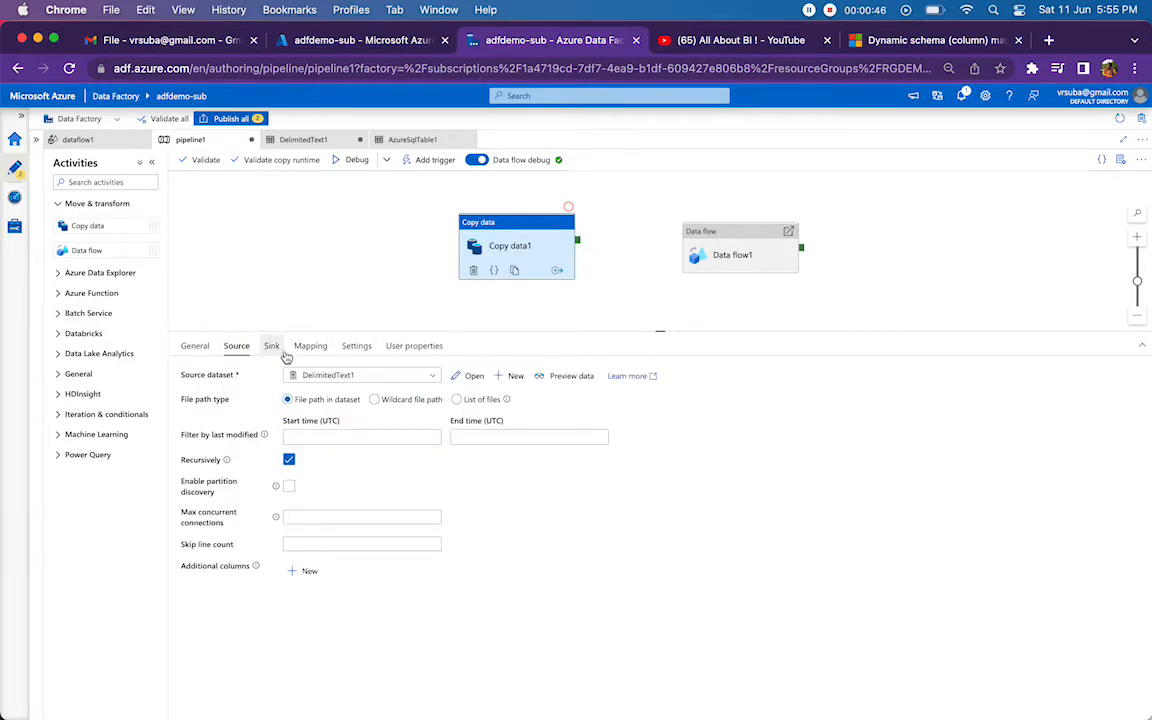
click(271, 345)
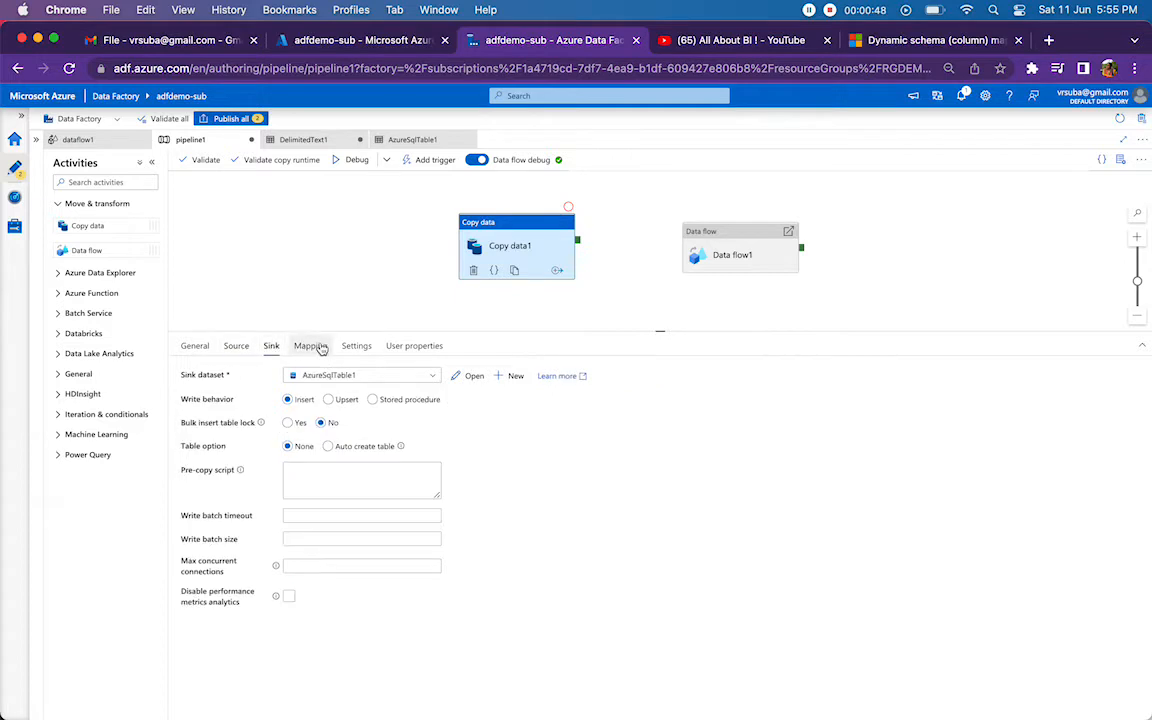
click(314, 346)
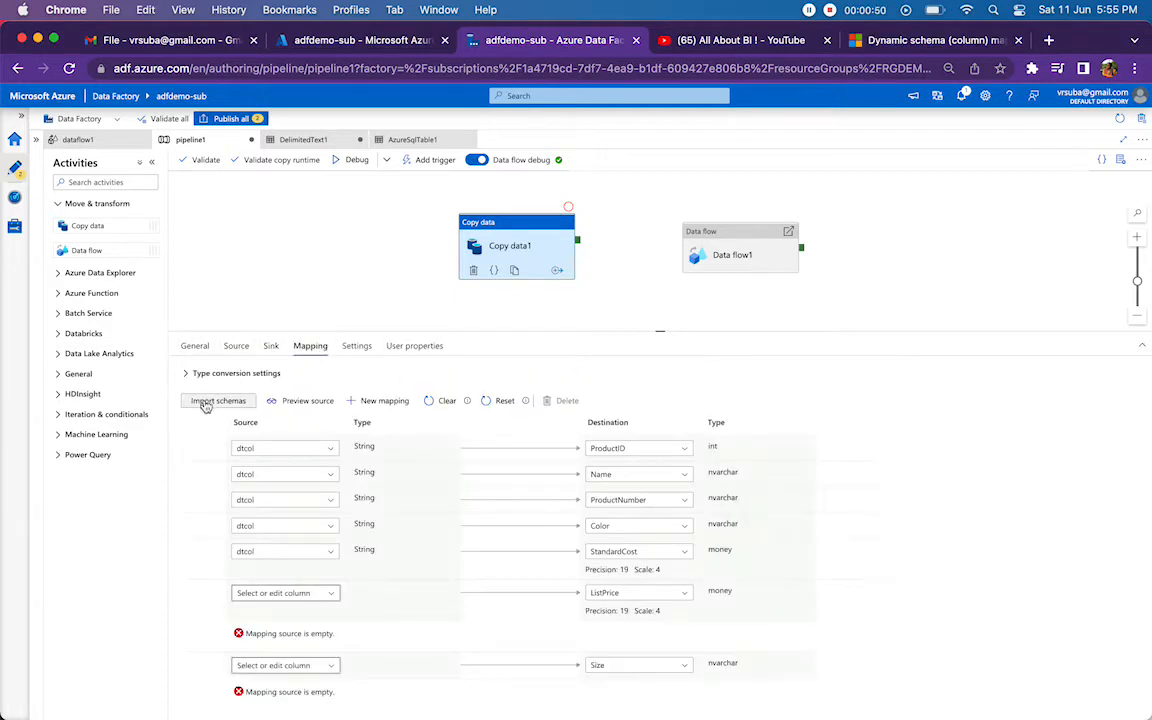
- Clear Copy data1's column mappings, import the schemas again and map the source column dtcol to the destination column Name
click(447, 401)
click(235, 402)
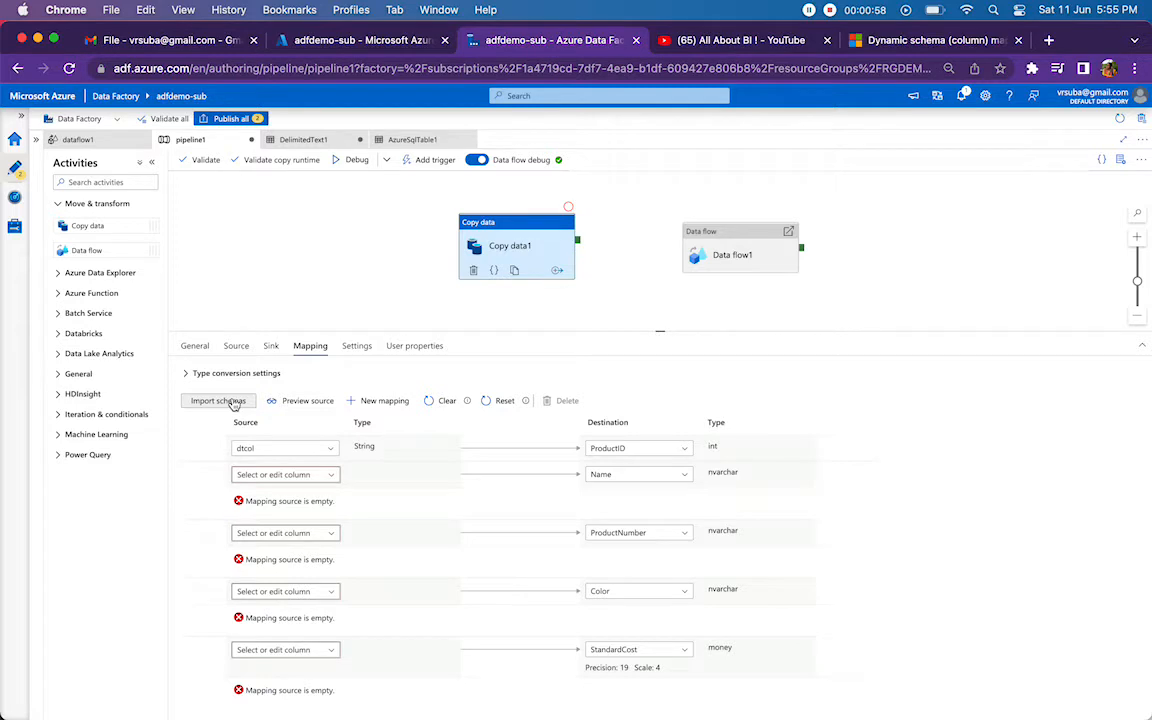
double_click(300, 502)
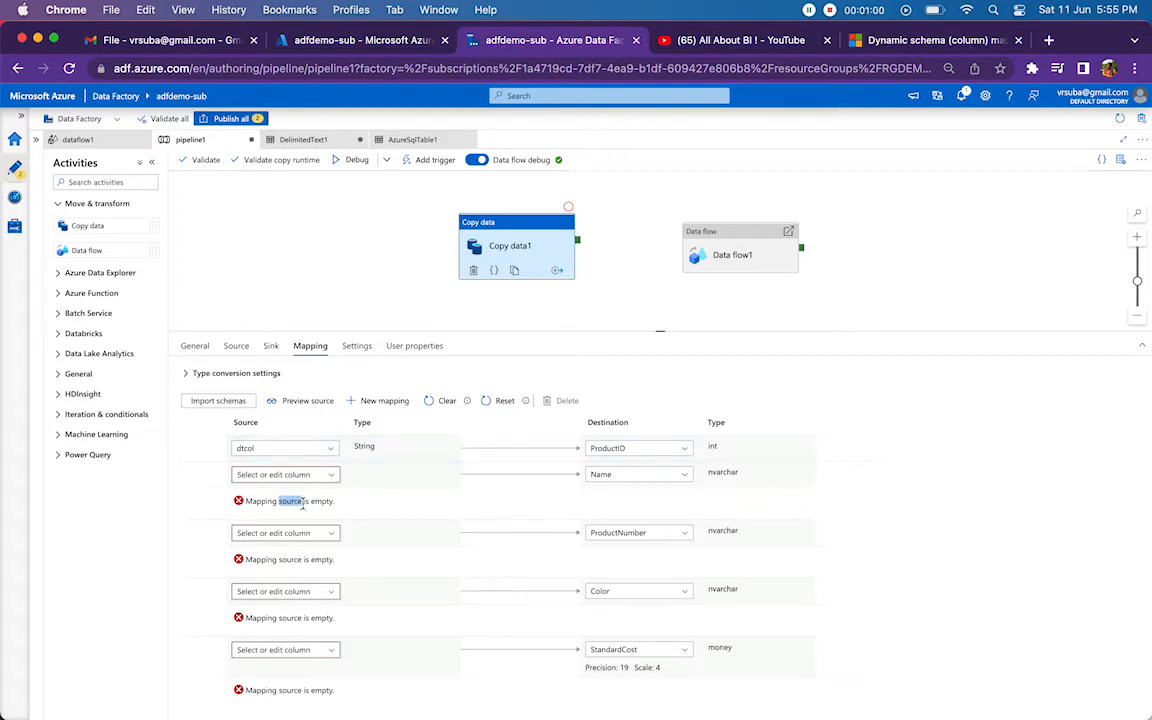
double_click(290, 559)
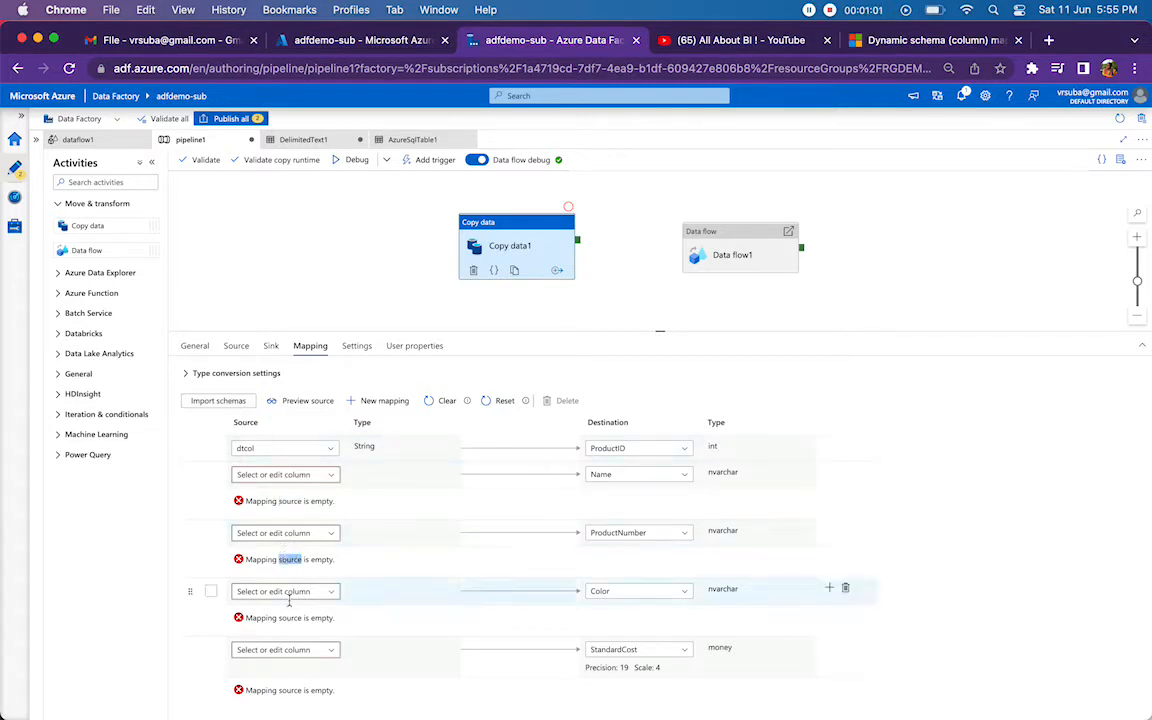
click(330, 481)
click(297, 494)
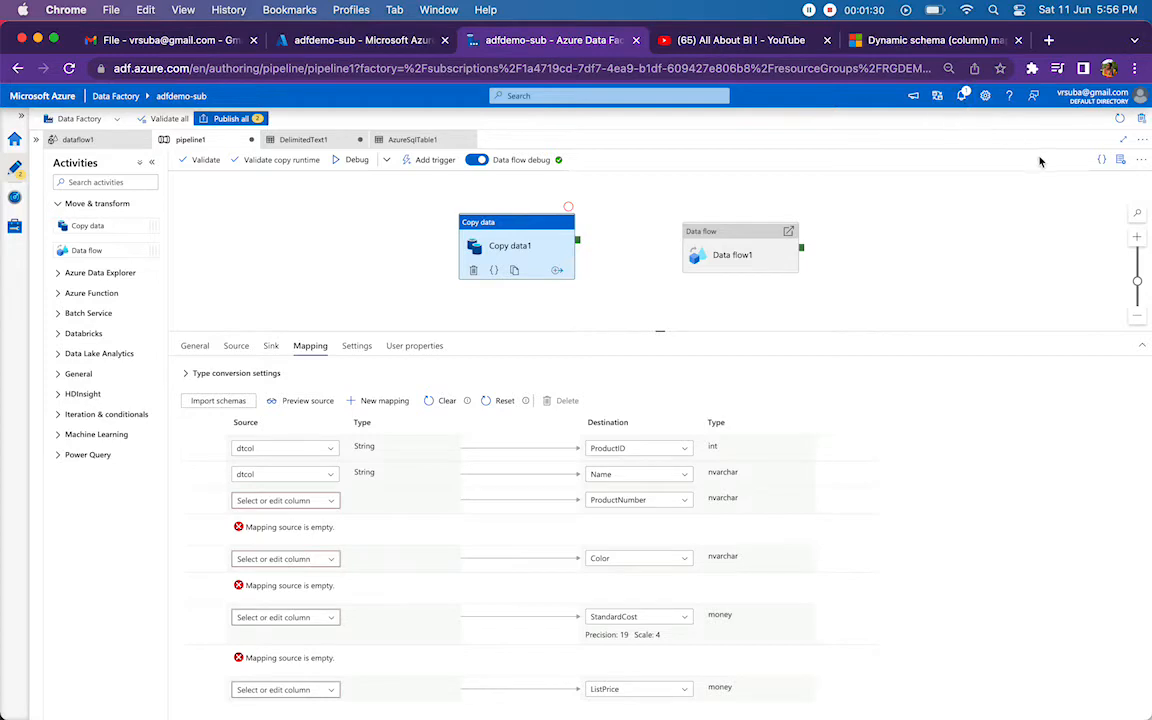
- Open the pipeline's JSON code and examine Copy data1's translator section with its dtcol to ProductID mapping
click(1102, 159)
click(265, 519)
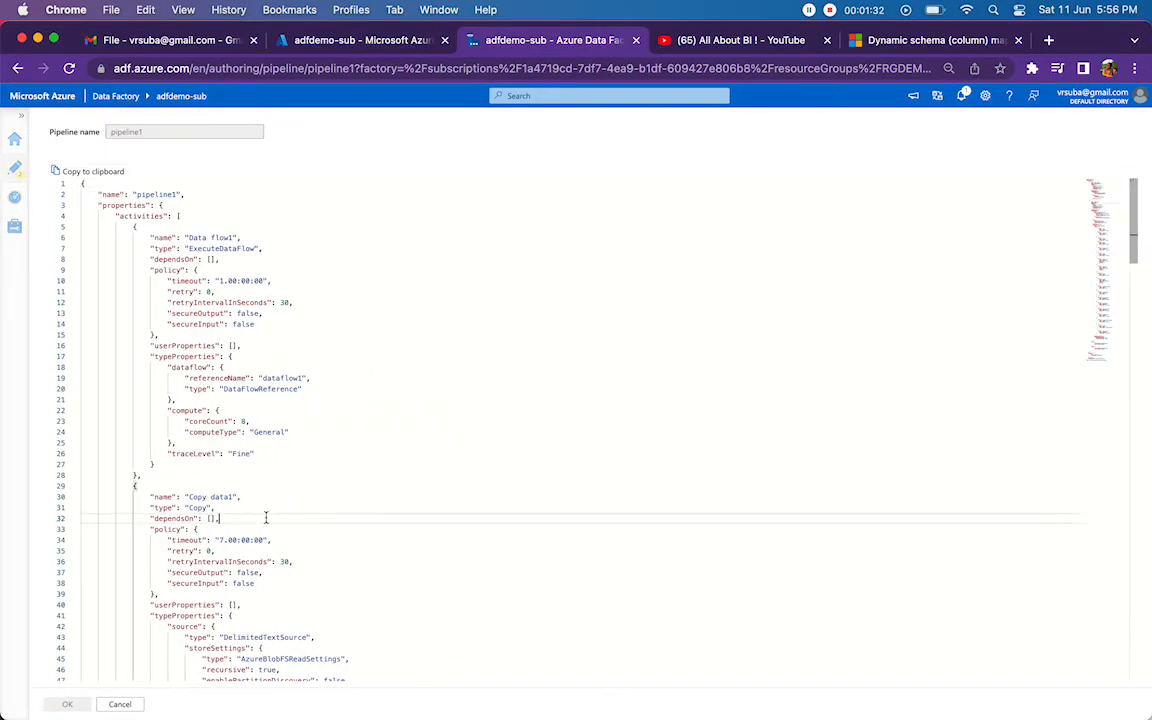
key(Down)
key(Down)
key(Down)
key(Down)
key(Down)
key(Down)
key(Down)
key(Down)
key(Down)
key(Down)
key(Down)
key(Down)
key(Down)
key(Down)
key(Down)
key(Down)
key(Down)
key(Down)
key(Down)
key(Down)
key(Down)
key(Down)
key(Down)
key(Down)
key(Down)
key(Down)
key(Down)
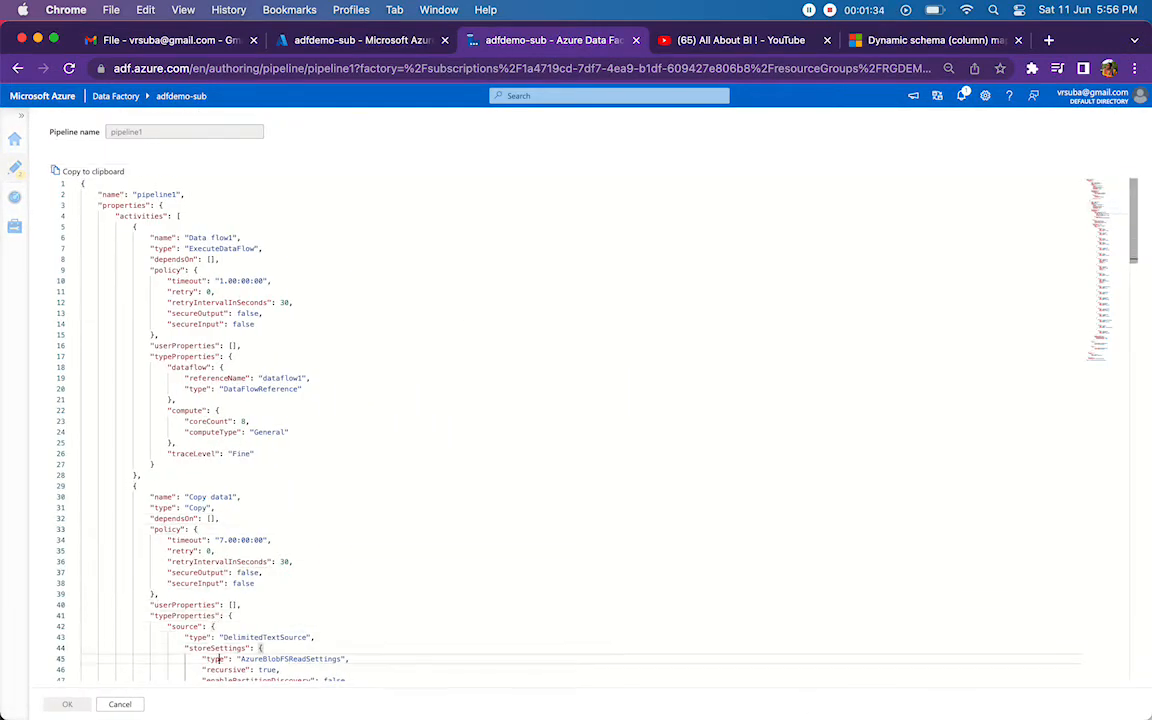
key(Down)
key(Down)
key(Down)
key(Down)
key(Down)
key(Down)
key(Down)
key(Down)
key(Down)
key(Down)
key(Down)
key(Down)
key(Down)
key(Down)
key(Down)
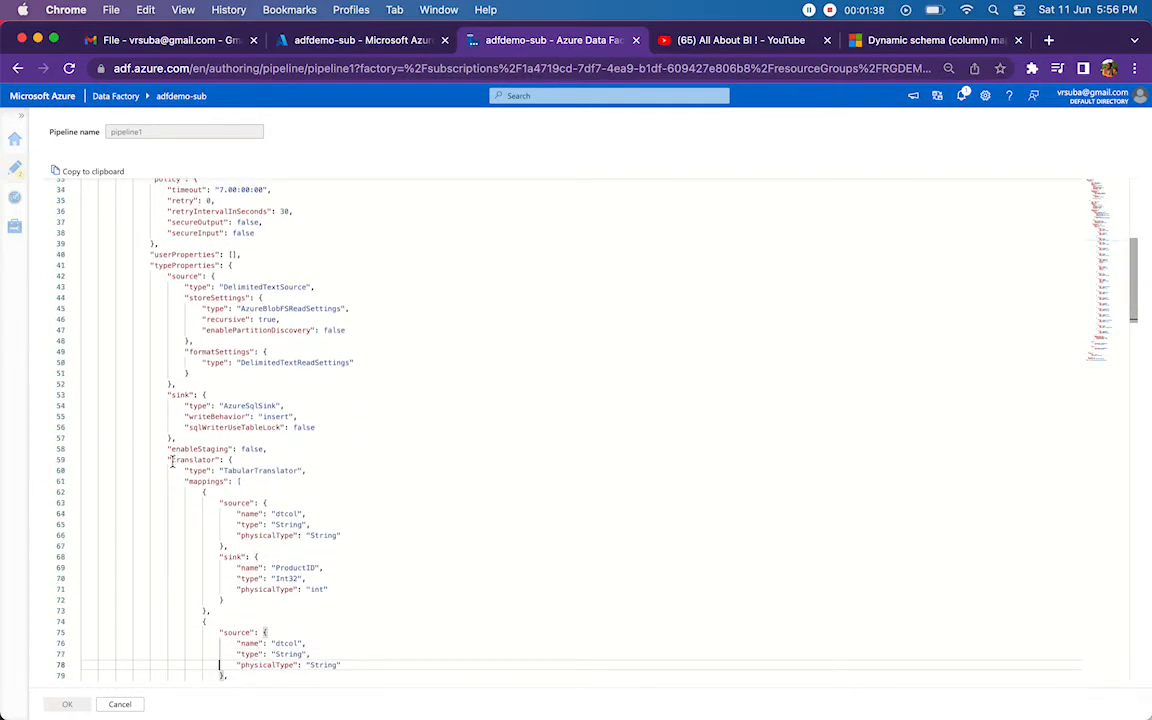
drag(168, 459, 265, 459)
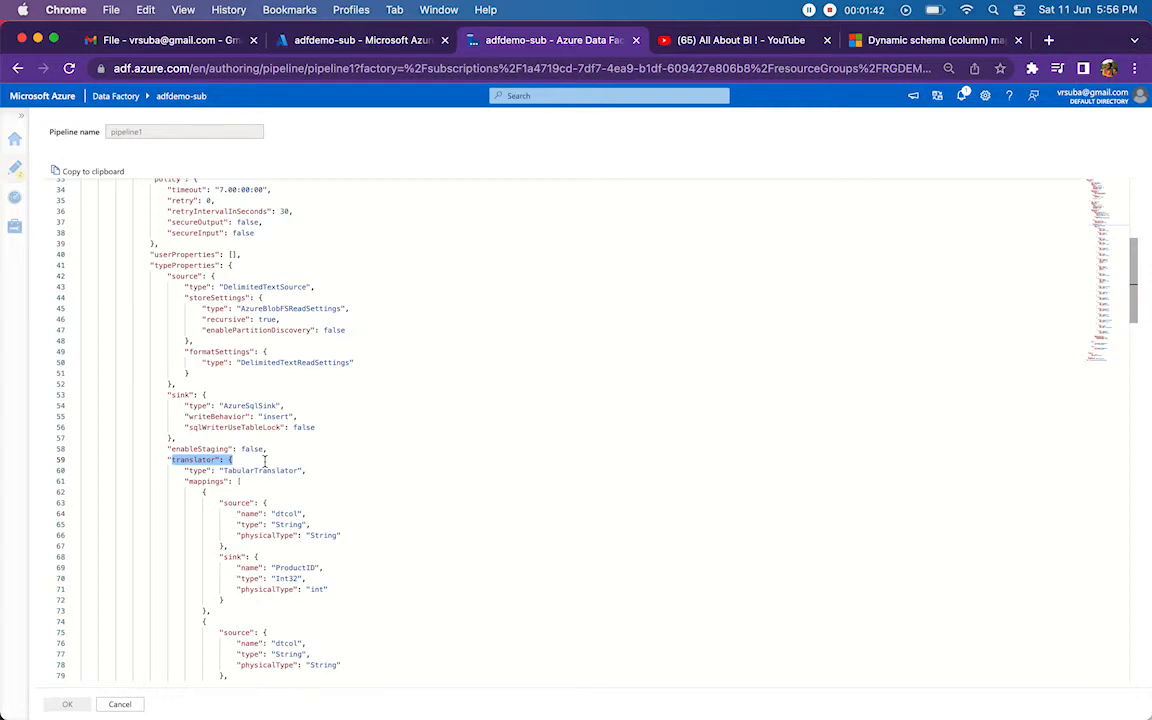
click(232, 508)
drag(232, 508, 329, 590)
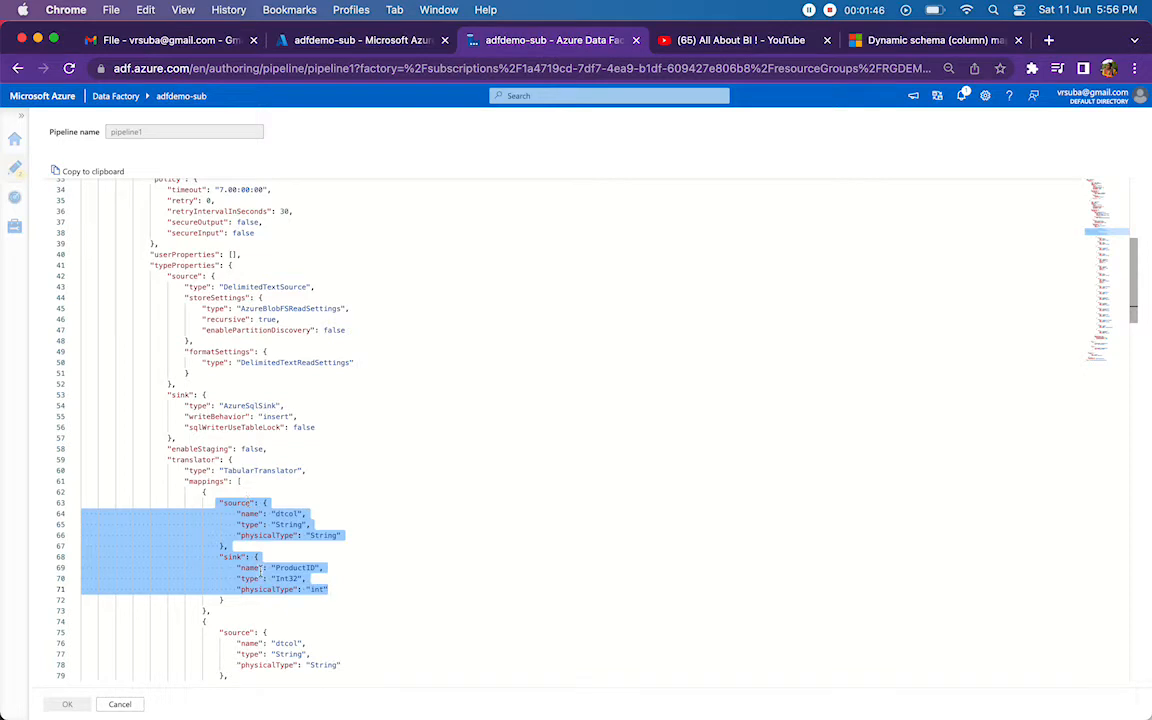
- Examine the remaining column mappings in the JSON, including dtcol to Name, and close the code without saving changes
drag(220, 632, 308, 301)
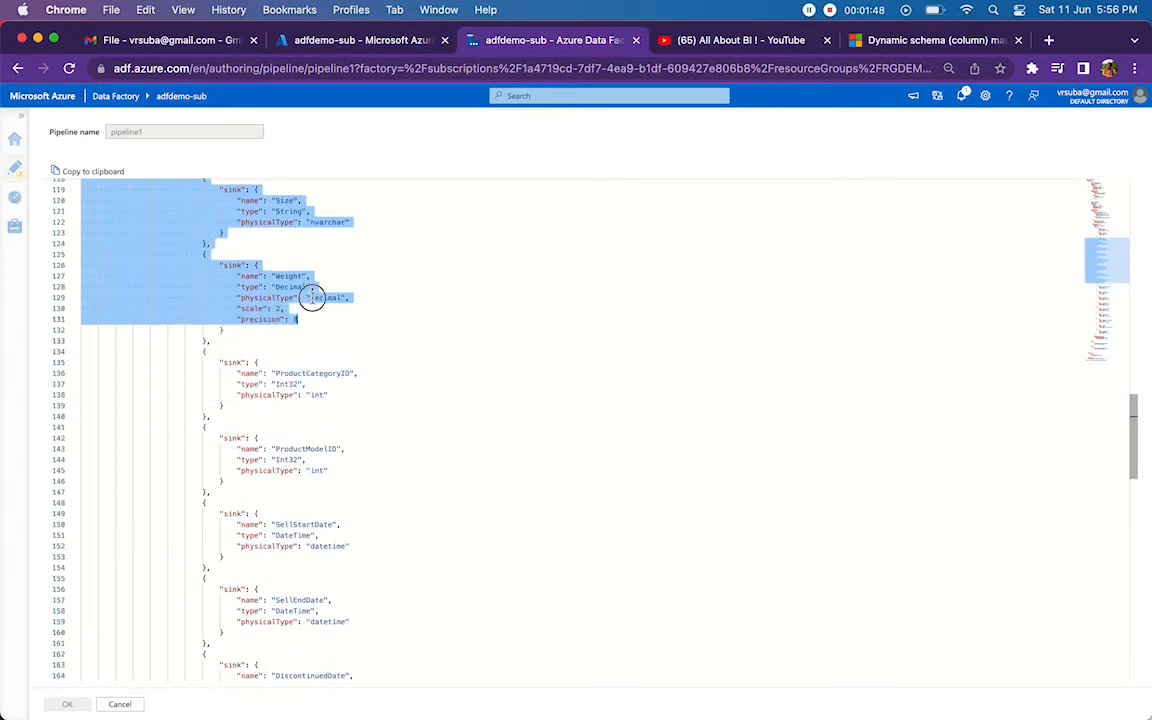
click(300, 306)
key(Up)
key(Up)
key(Up)
key(Up)
key(Up)
key(Up)
key(Up)
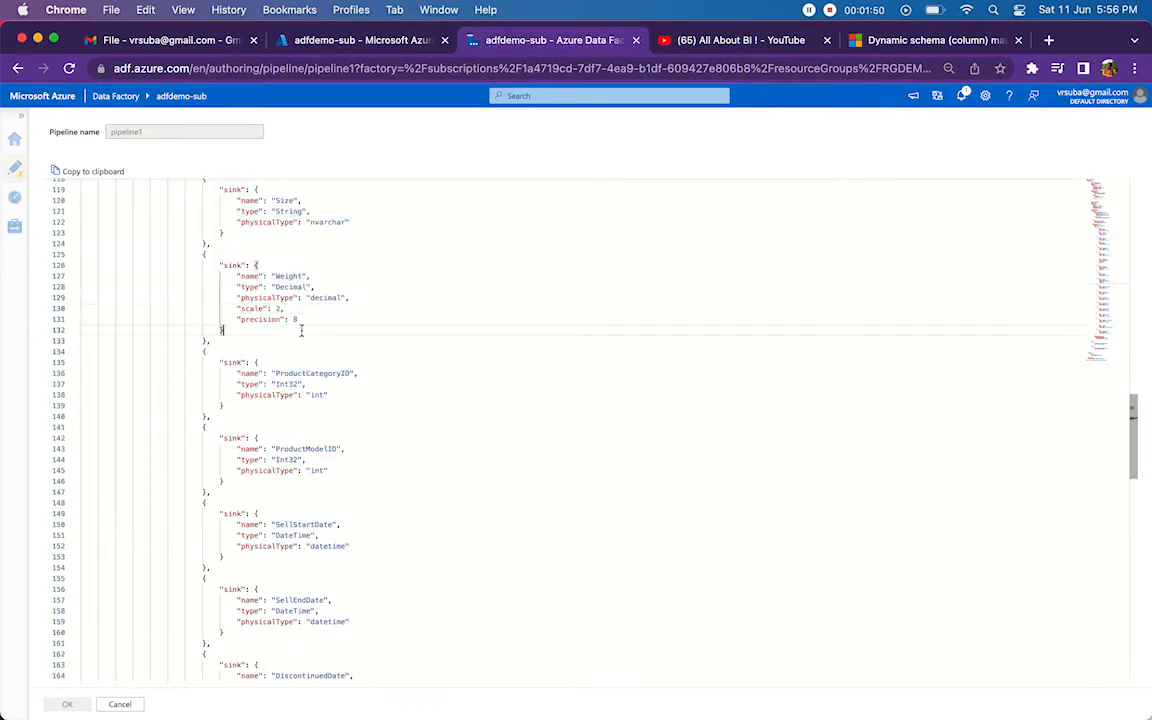
key(Up)
key(Up)
key(Up)
key(Up)
key(Up)
key(Up)
key(Up)
key(Up)
key(Up)
key(Up)
key(Up)
key(Up)
key(Up)
key(Up)
key(Up)
key(Up)
key(Up)
key(Up)
key(Up)
key(Up)
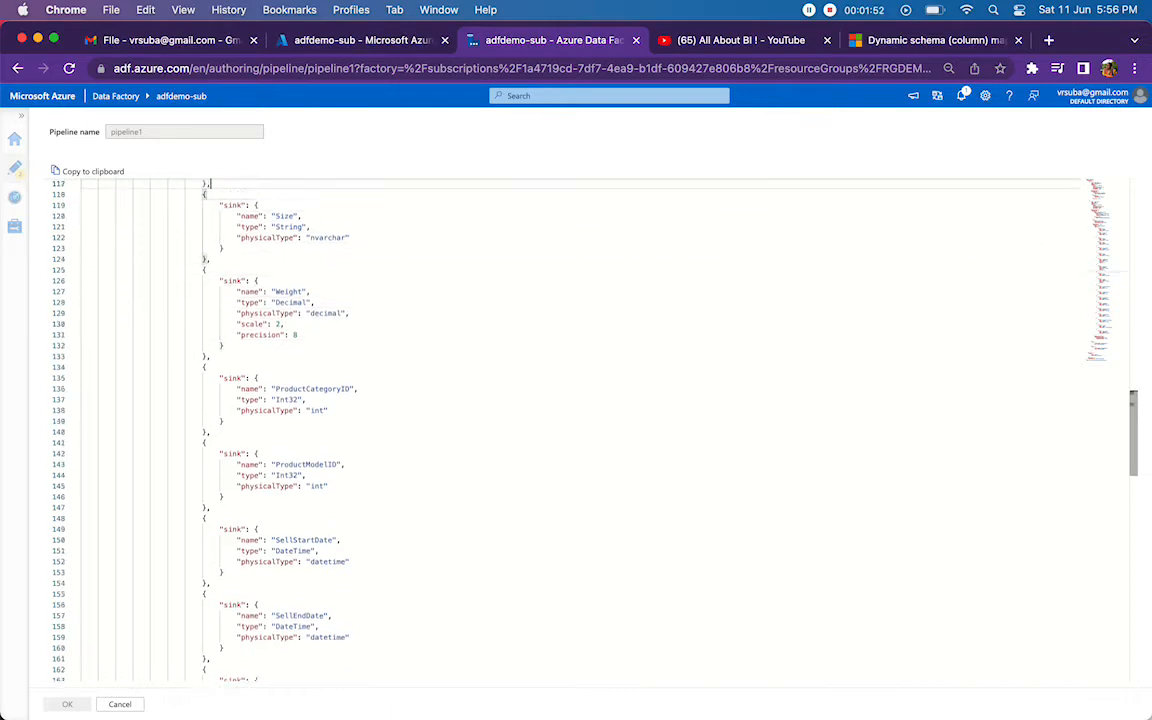
key(Up)
key(Up)
key(Up)
key(Up)
key(Up)
key(Up)
key(Up)
key(Up)
key(Up)
key(Up)
key(Up)
key(Up)
key(Up)
key(Up)
key(Up)
key(Up)
key(Up)
key(Up)
key(Up)
key(Up)
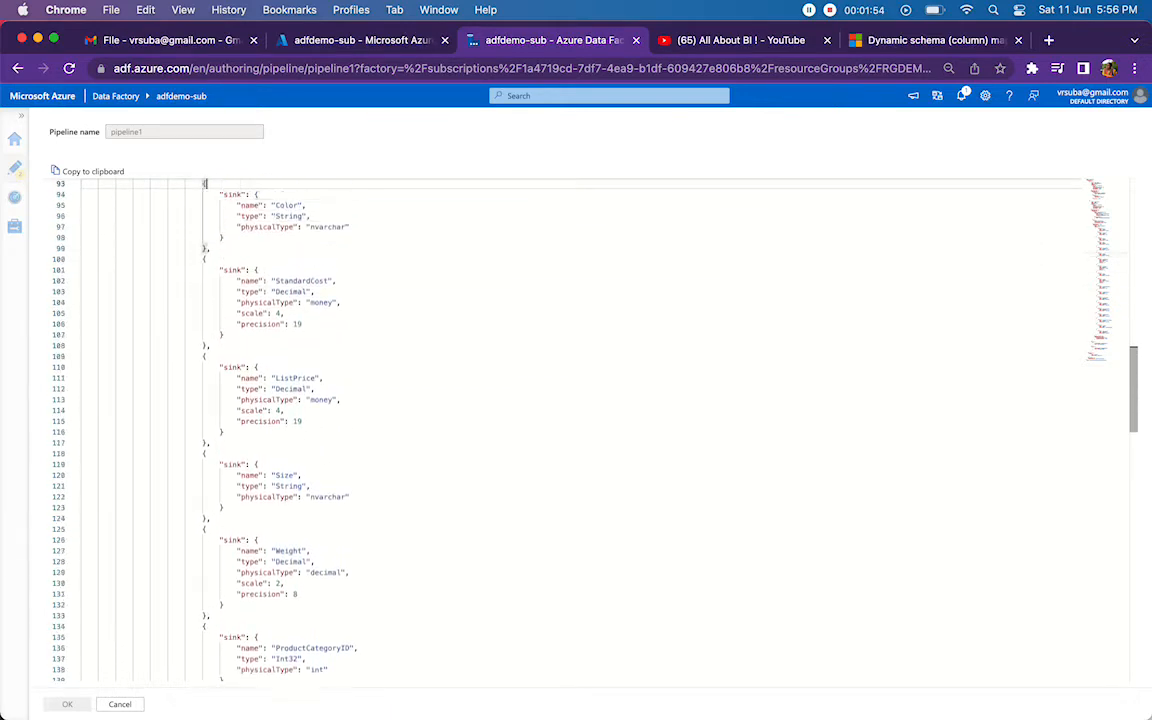
key(Up)
key(Up)
key(Up)
key(Up)
key(Up)
key(Up)
key(Up)
key(Up)
key(Up)
key(Up)
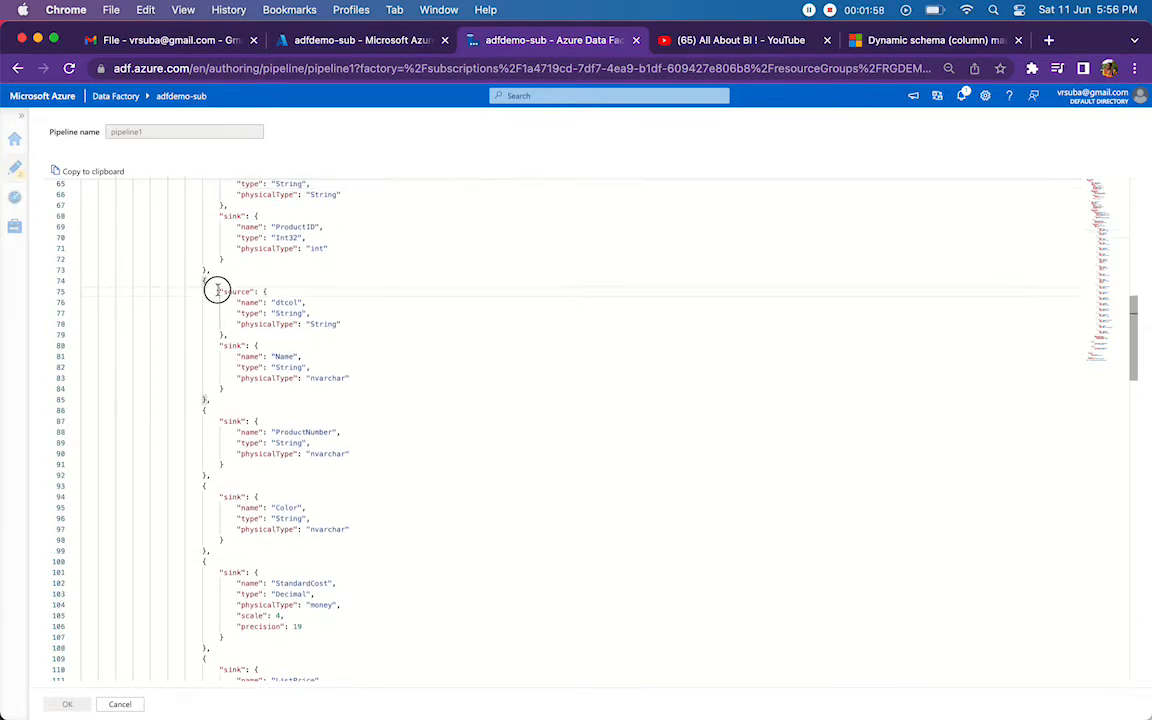
drag(219, 291, 336, 388)
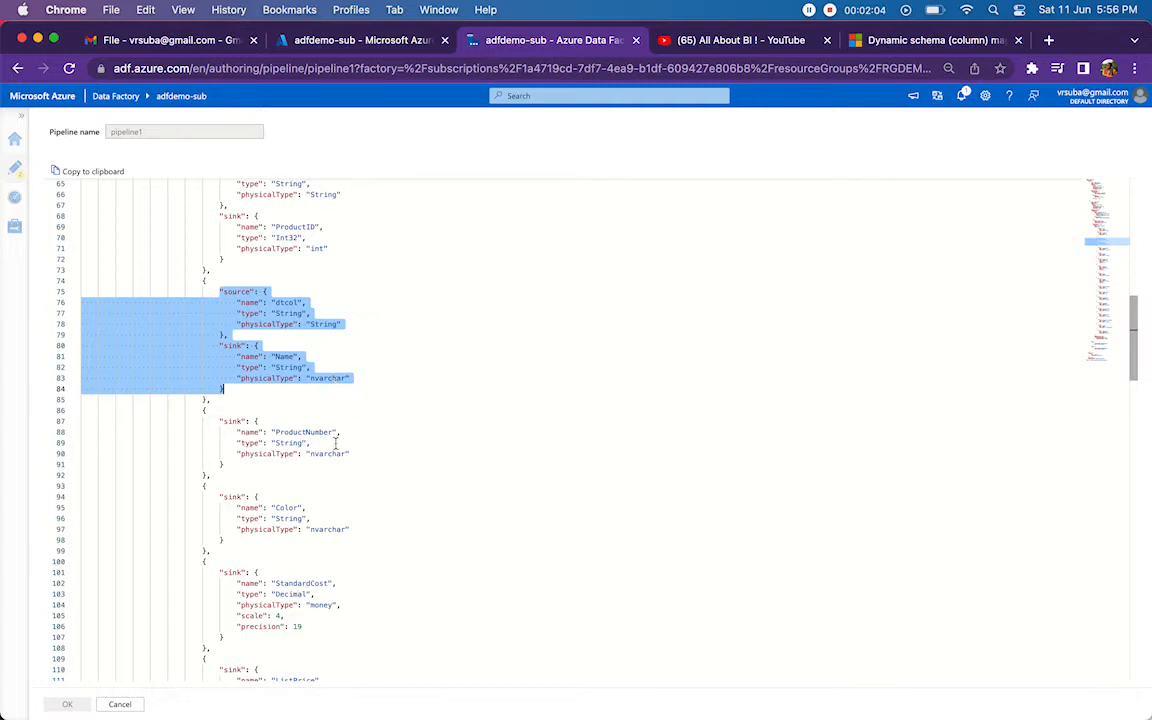
click(132, 705)
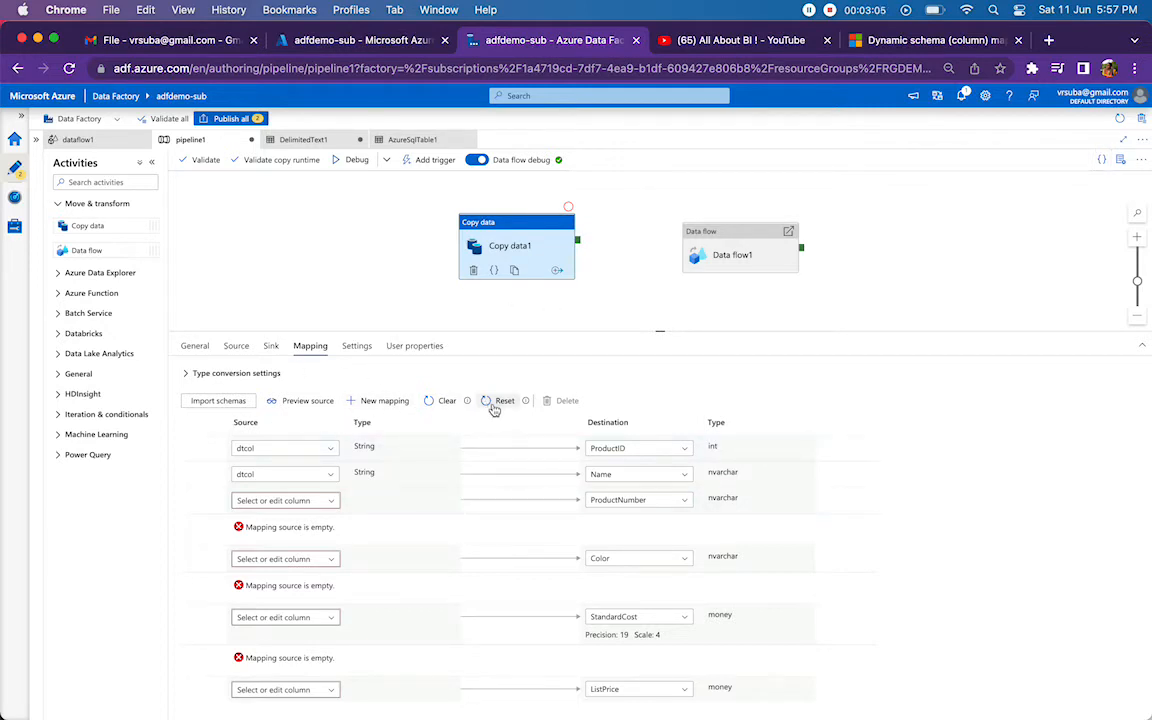
- Clear all of Copy data1's column mappings and move the activity further away from Data flow1 on the canvas
click(443, 402)
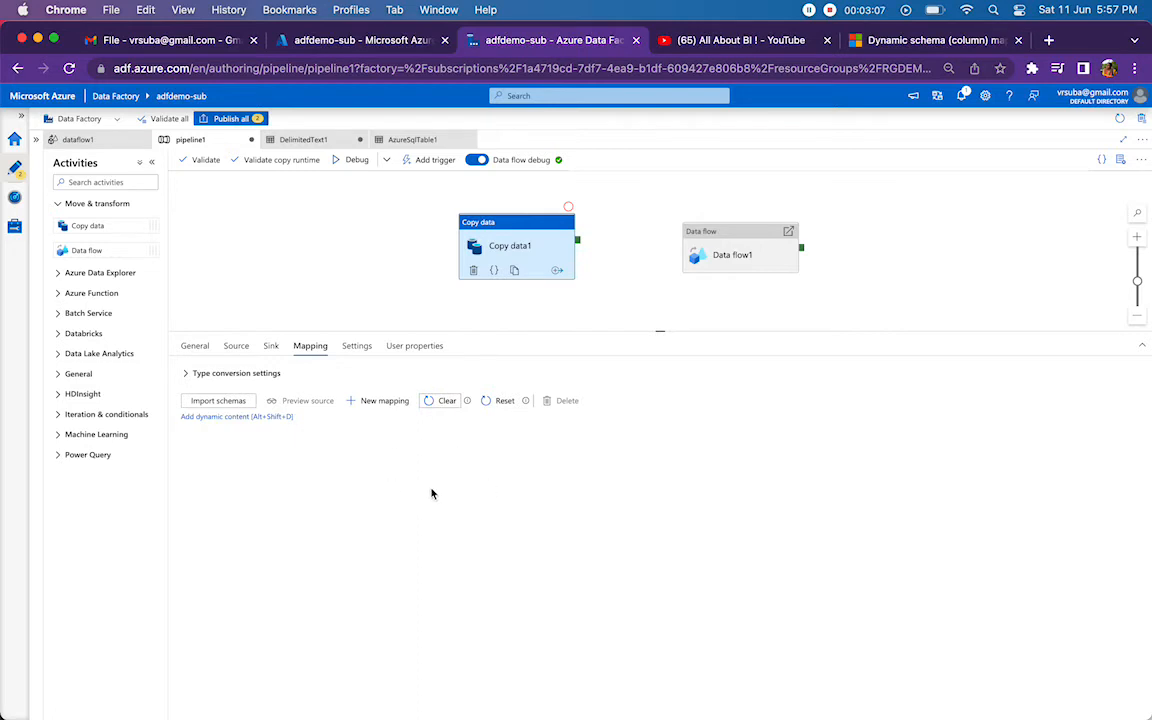
click(525, 245)
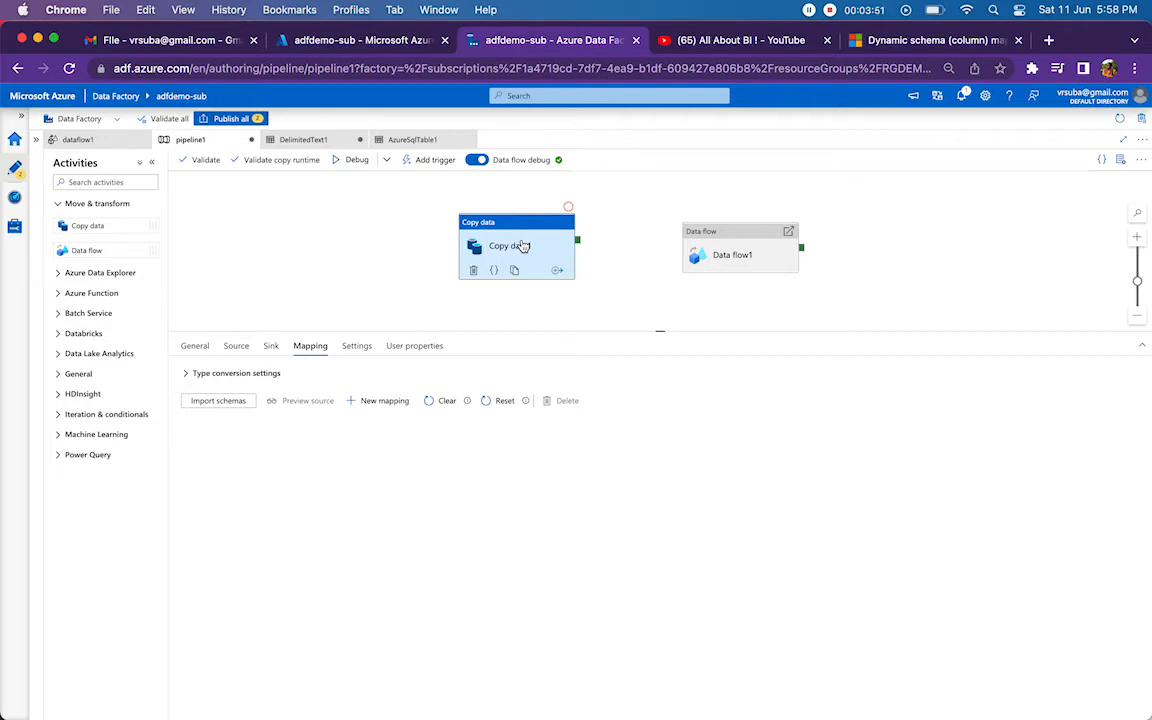
drag(523, 246, 317, 251)
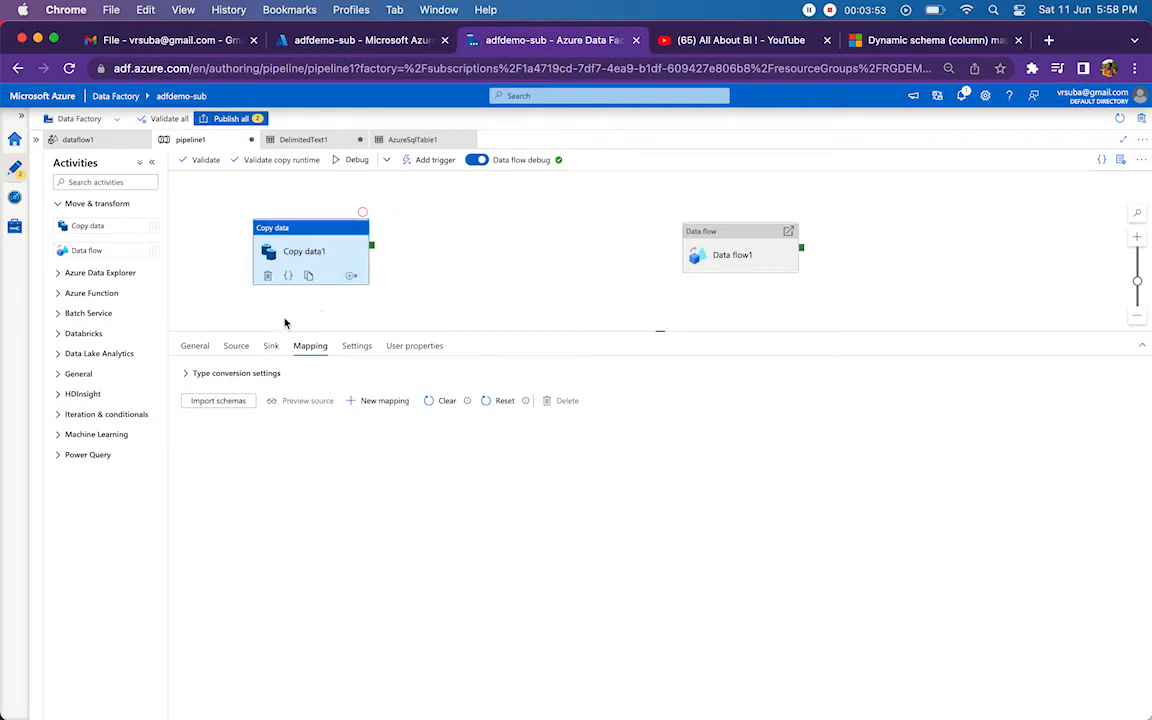
- Add an additional column named dtcolalias to Copy data1's source, with the value $$COLUMN taken from dtcol
click(234, 346)
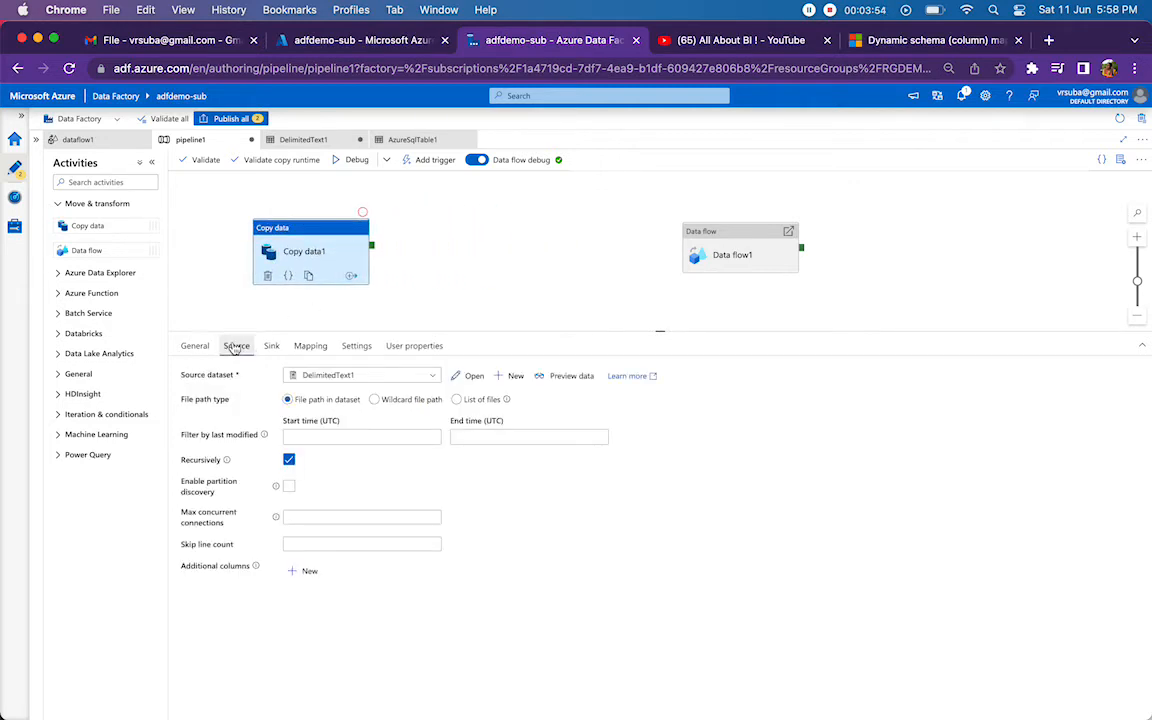
click(313, 572)
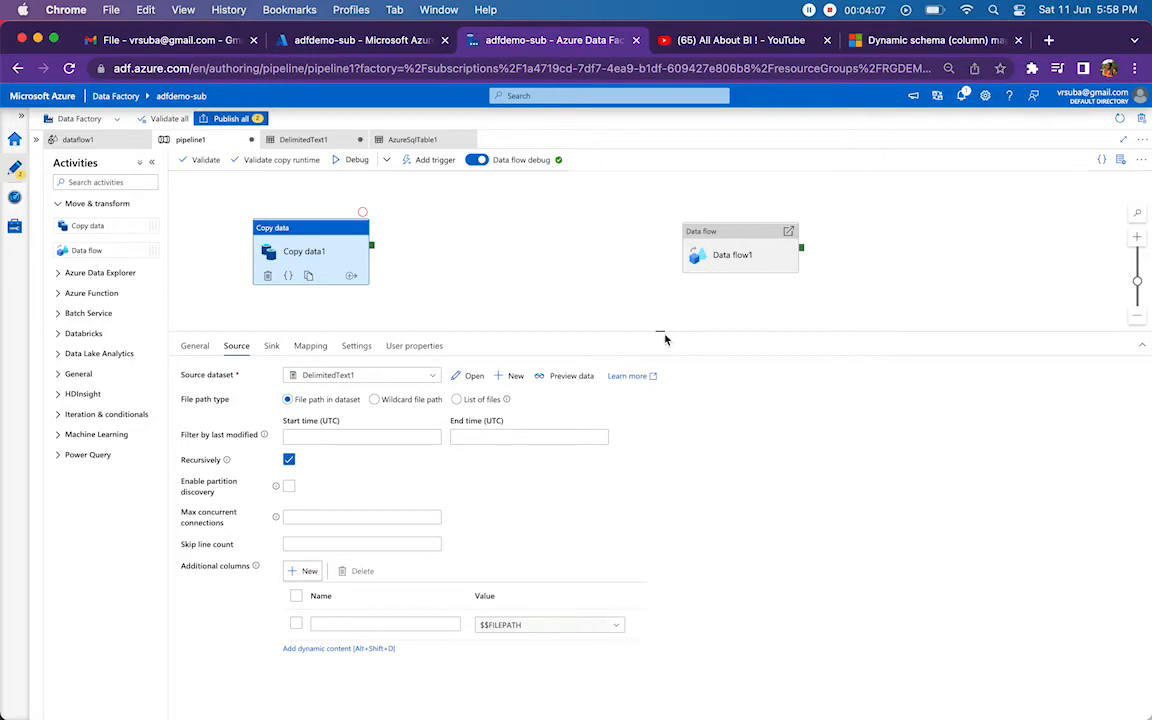
drag(660, 331, 660, 251)
click(616, 543)
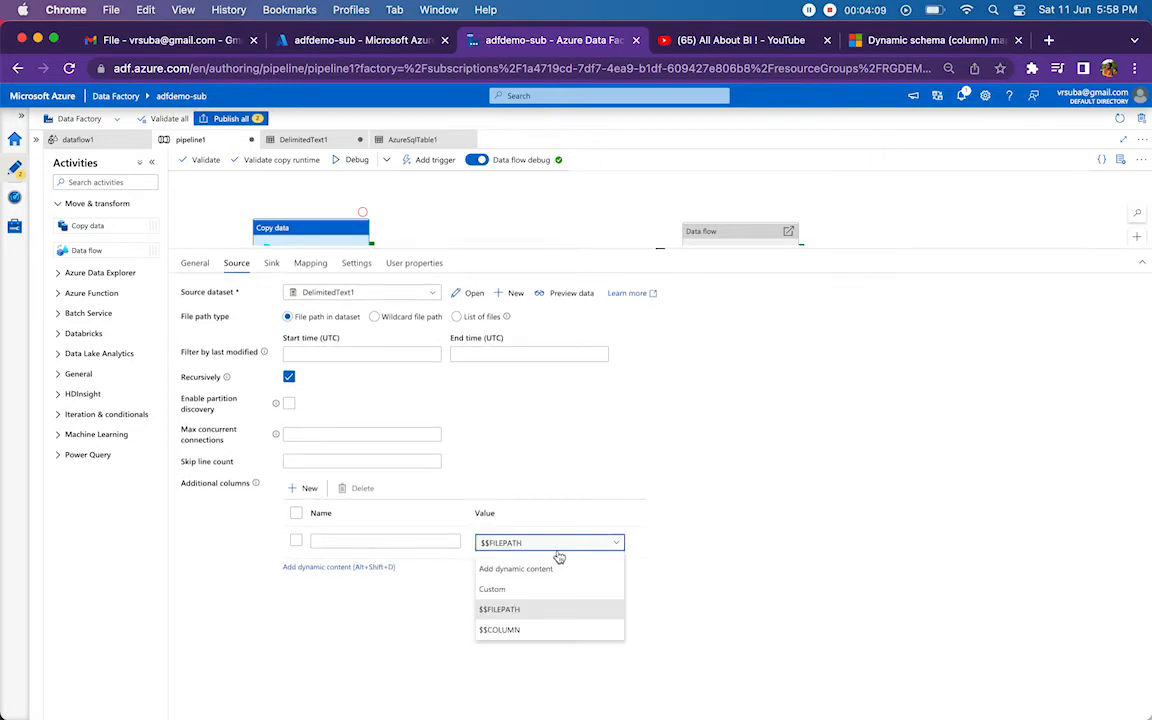
click(528, 631)
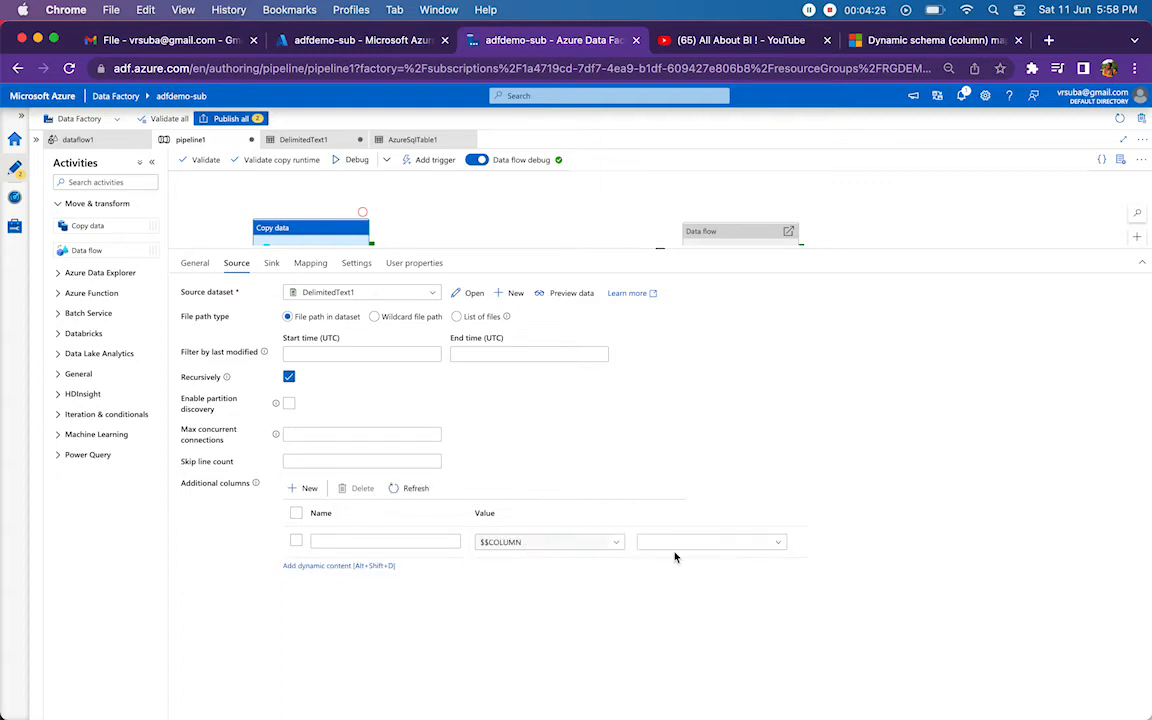
click(776, 545)
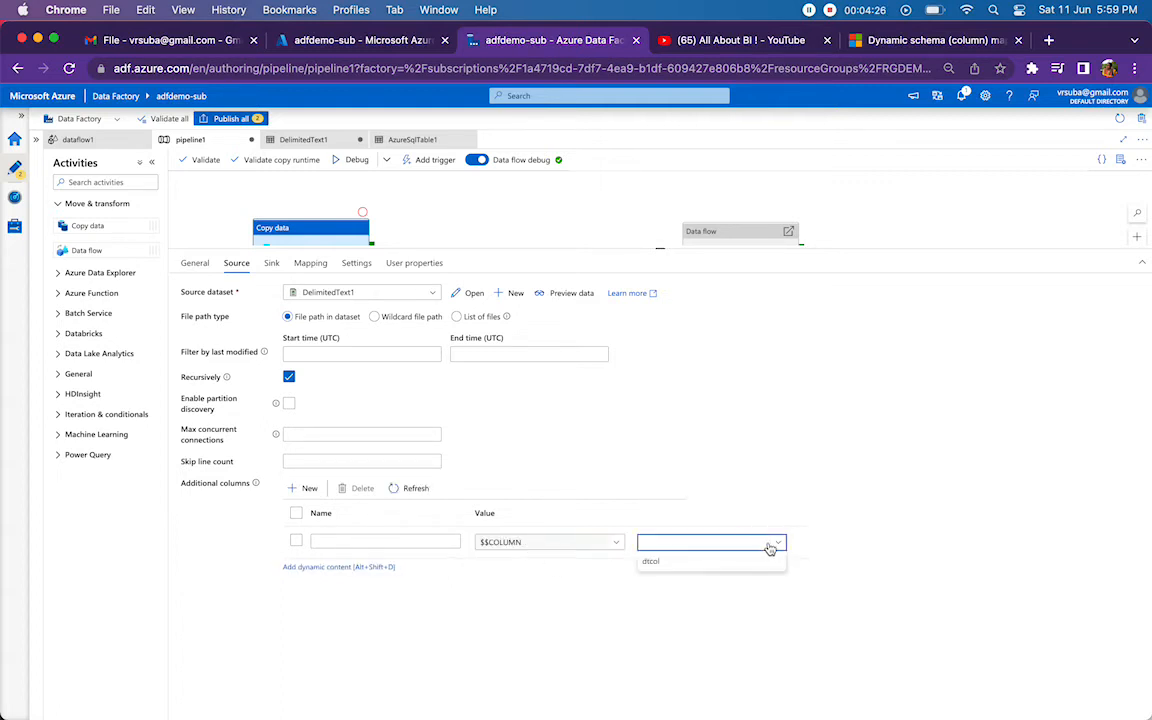
click(663, 564)
click(368, 542)
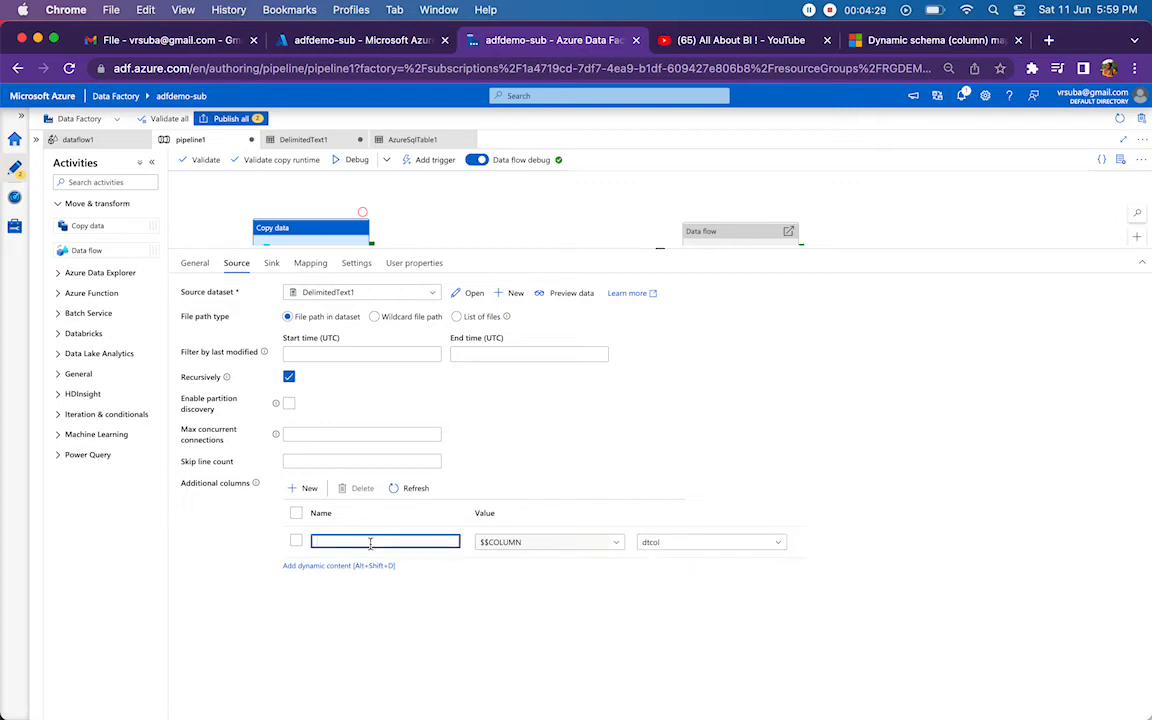
text(dtcolalias)
click(619, 545)
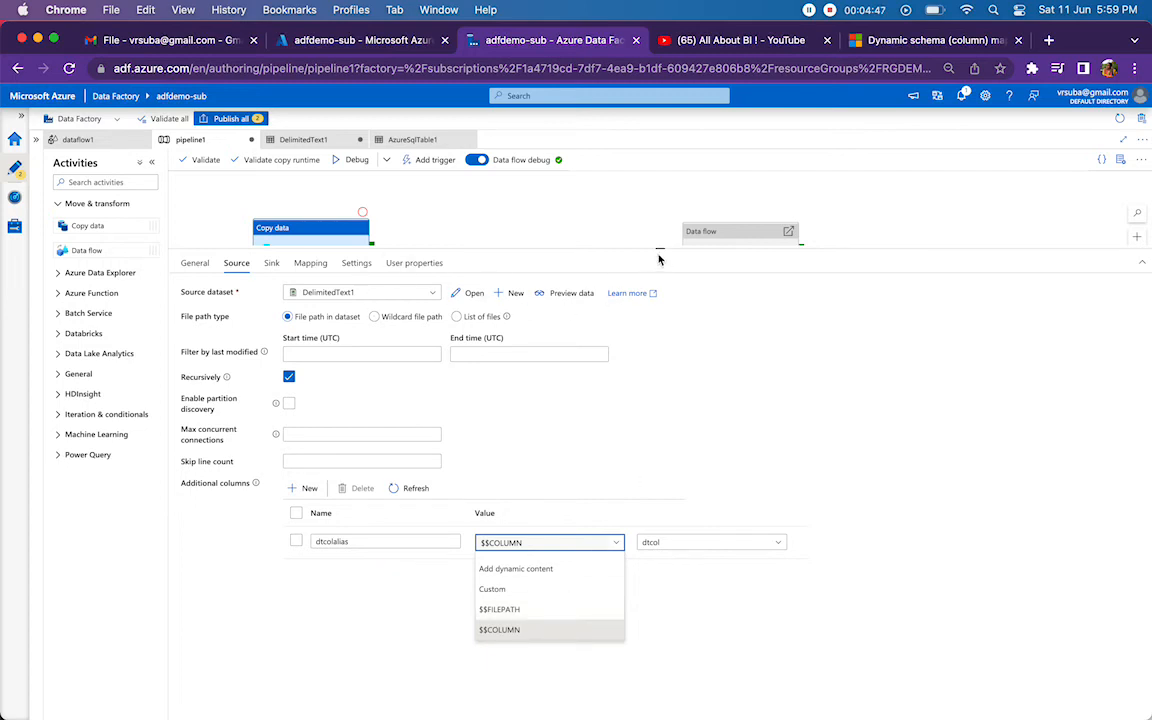
- Enlarge the pipeline canvas and place the Copy data1 and Data flow1 activities close beside each other
drag(660, 249, 664, 445)
click(740, 250)
drag(740, 255, 532, 252)
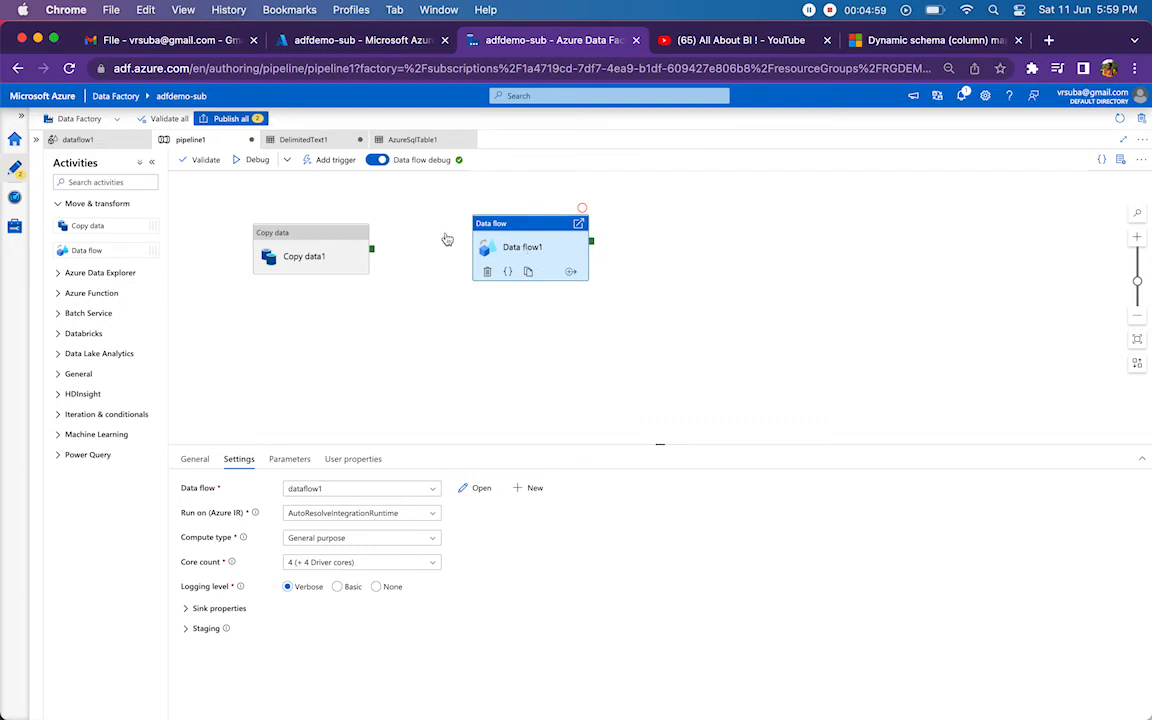
drag(296, 239, 365, 242)
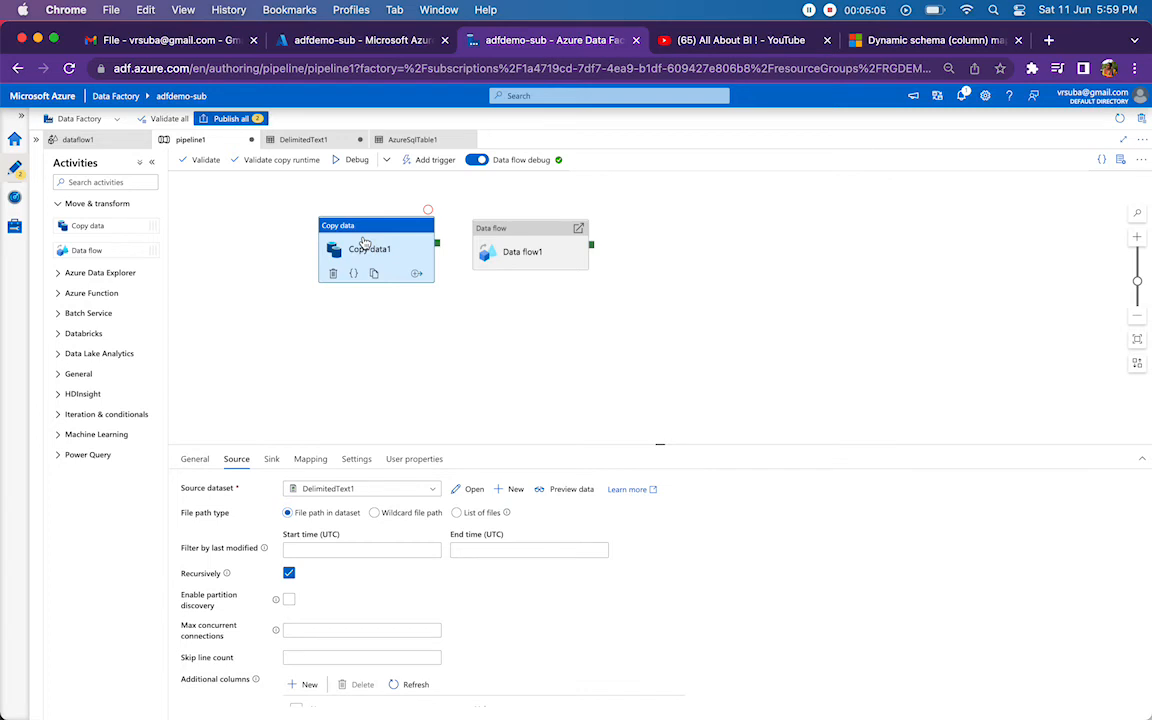
mouse_move(510, 250)
mouse_down()
mouse_move(539, 250)
mouse_move(492, 250)
mouse_up()
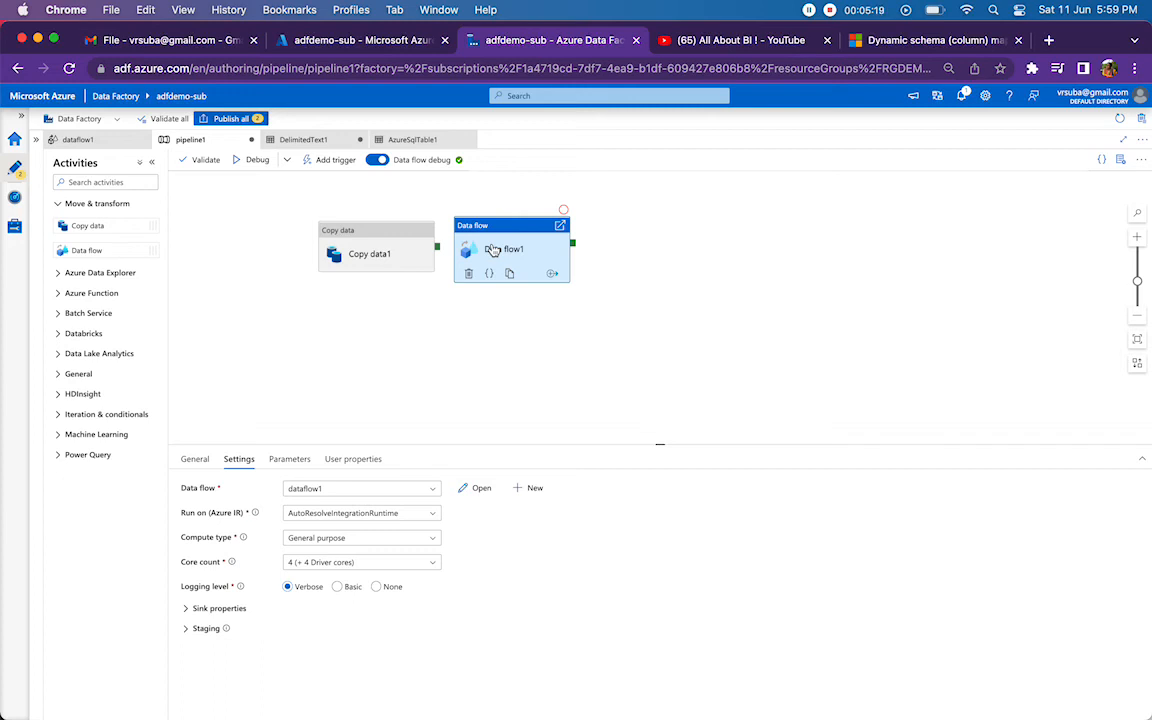
click(412, 247)
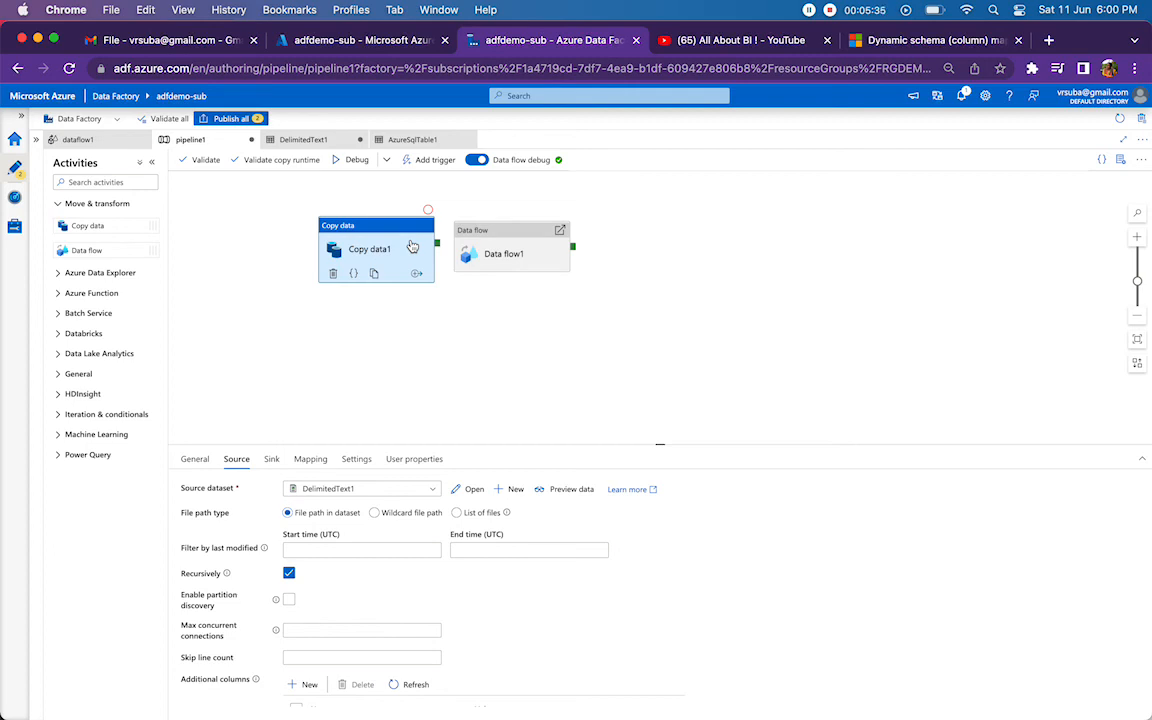
drag(656, 327, 663, 373)
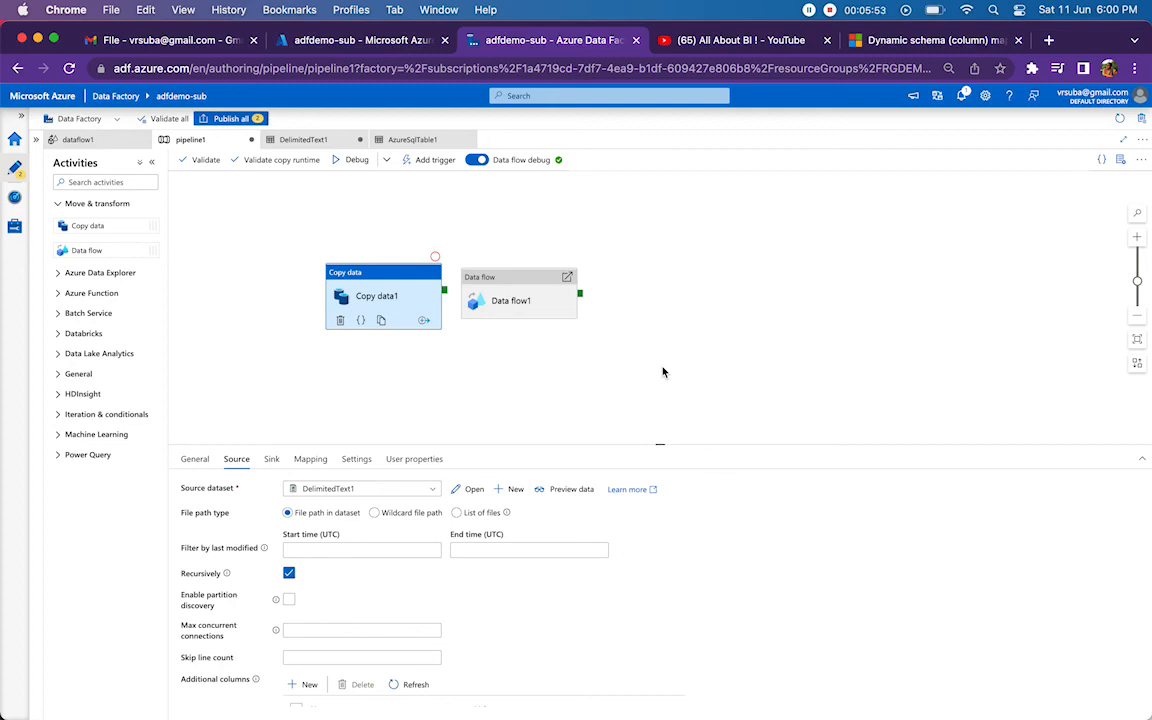
- Switch to the YouTube page of the All About BI ! channel
click(744, 42)
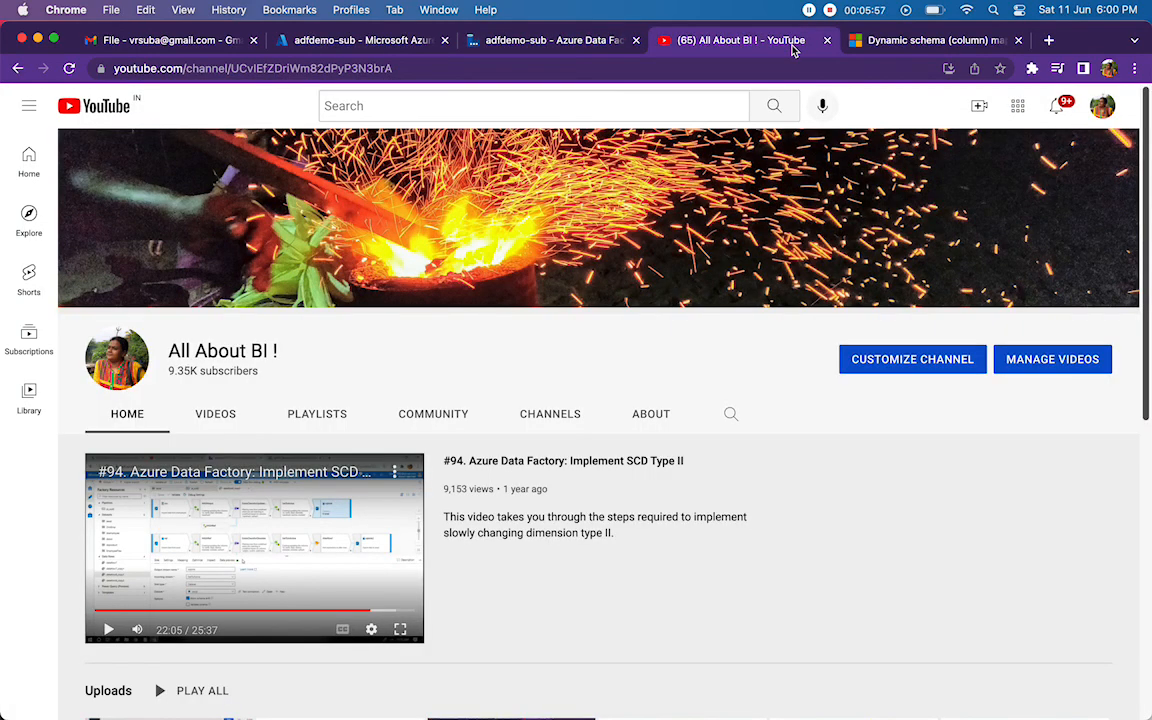